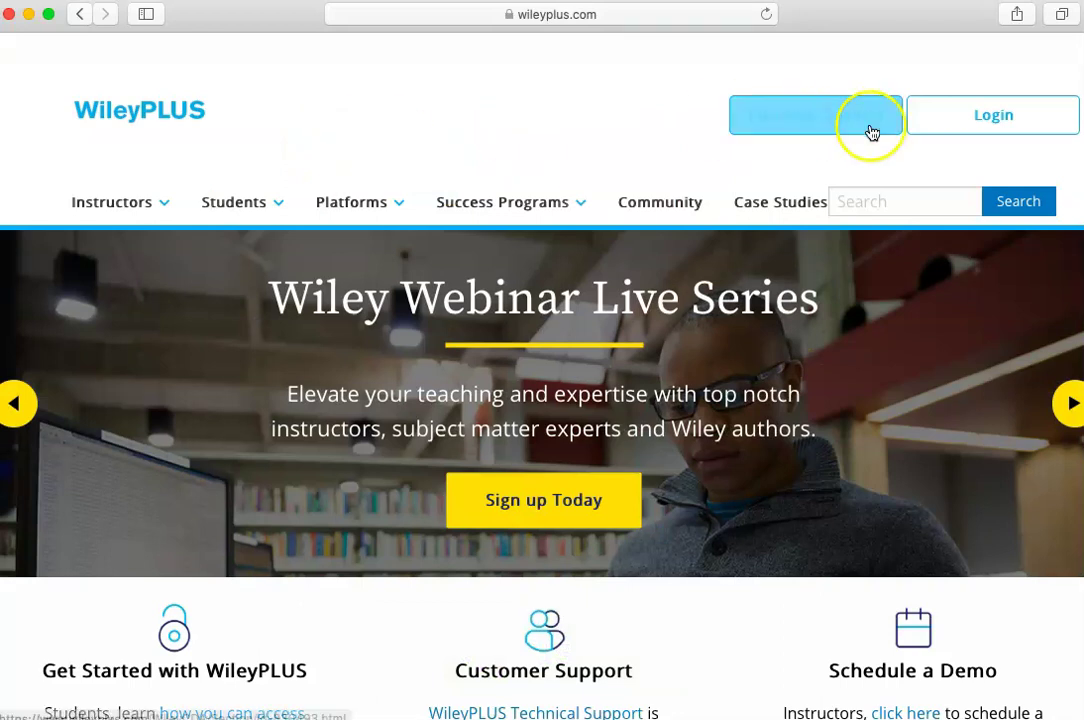
Go to the New WileyPLUS Platform login and start creating a new account.
click(964, 117)
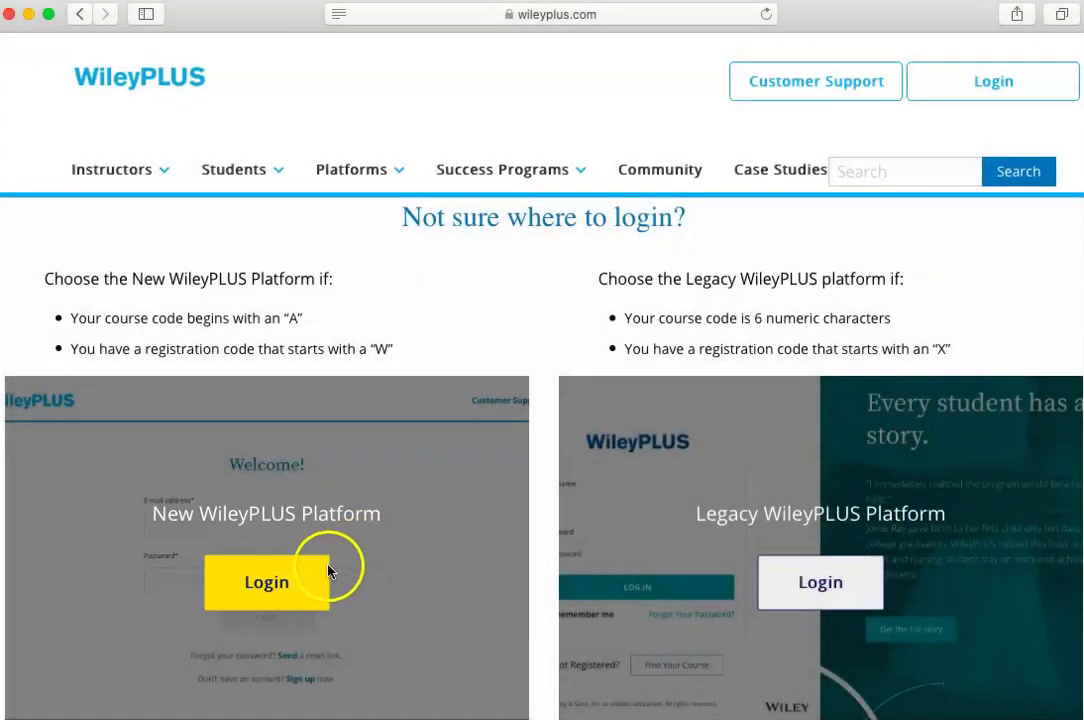
click(268, 590)
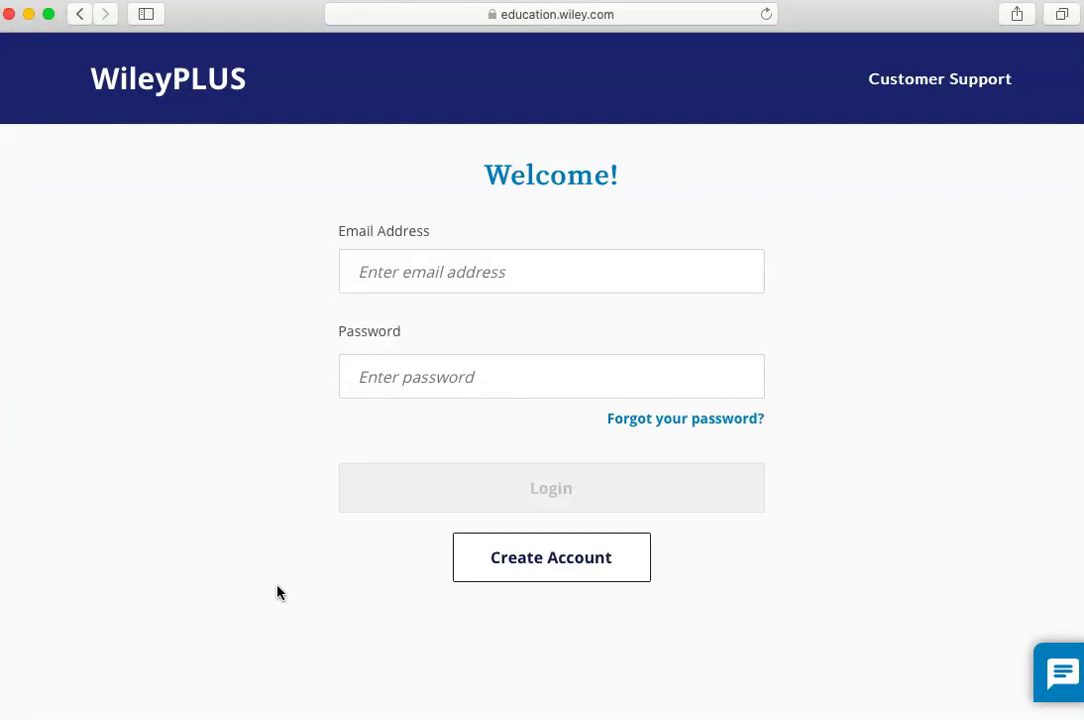
click(498, 561)
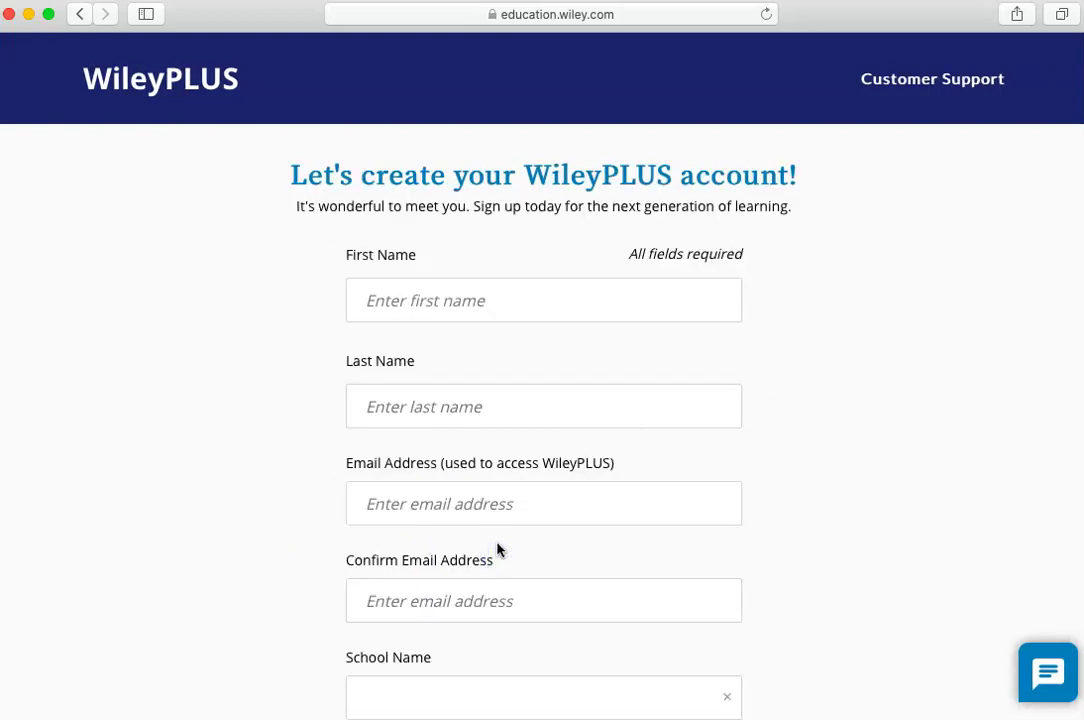
Enter the student's first name, last name, school e-mail and its confirmation.
click(460, 296)
text(Susie)
click(436, 410)
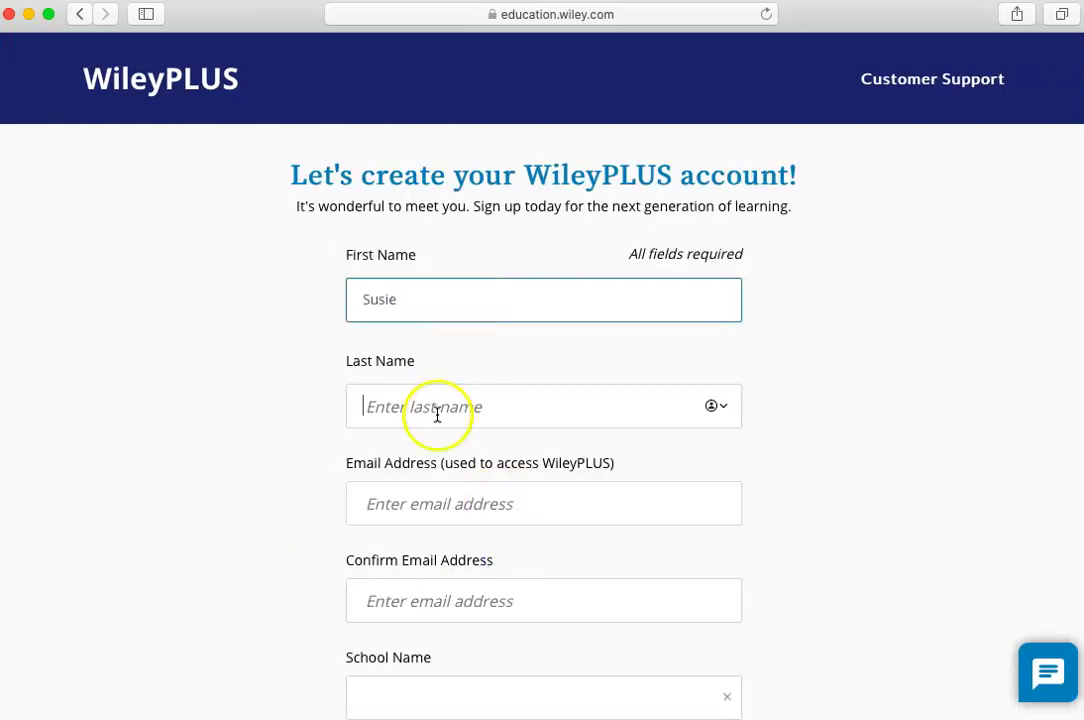
text(Learner)
click(520, 500)
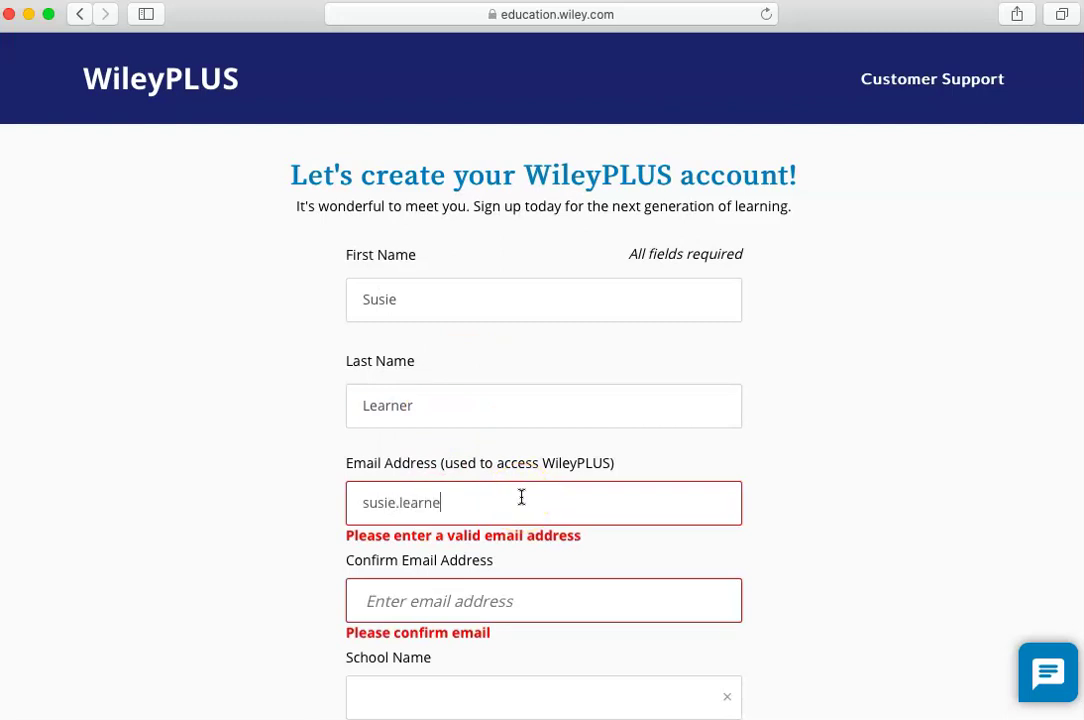
click(499, 606)
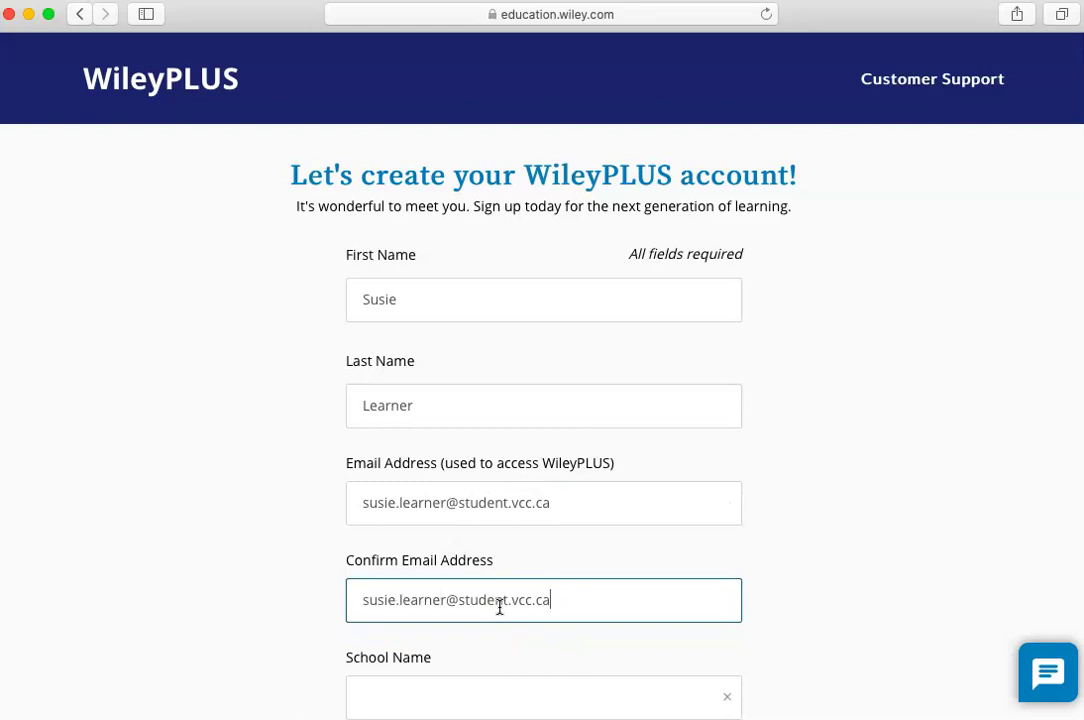
scroll(505, 580, down, 4)
click(515, 518)
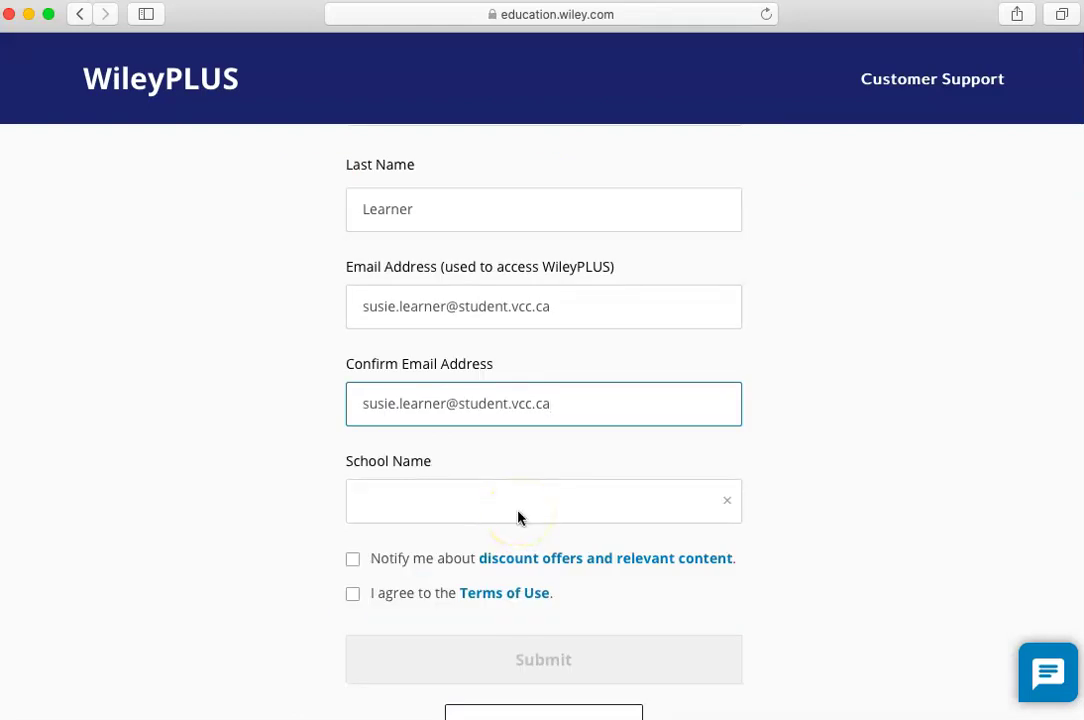
scroll(254, 435, down, 1)
click(254, 435)
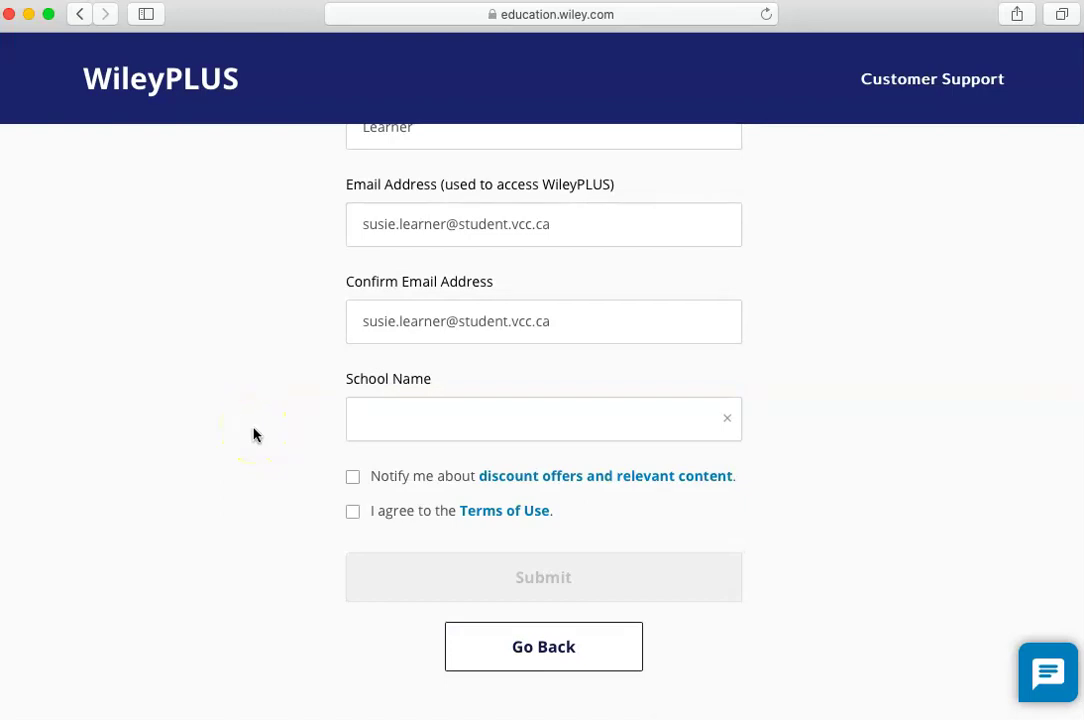
Choose Vancouver Community College as the school, agree to the Terms of Use, and submit.
click(431, 438)
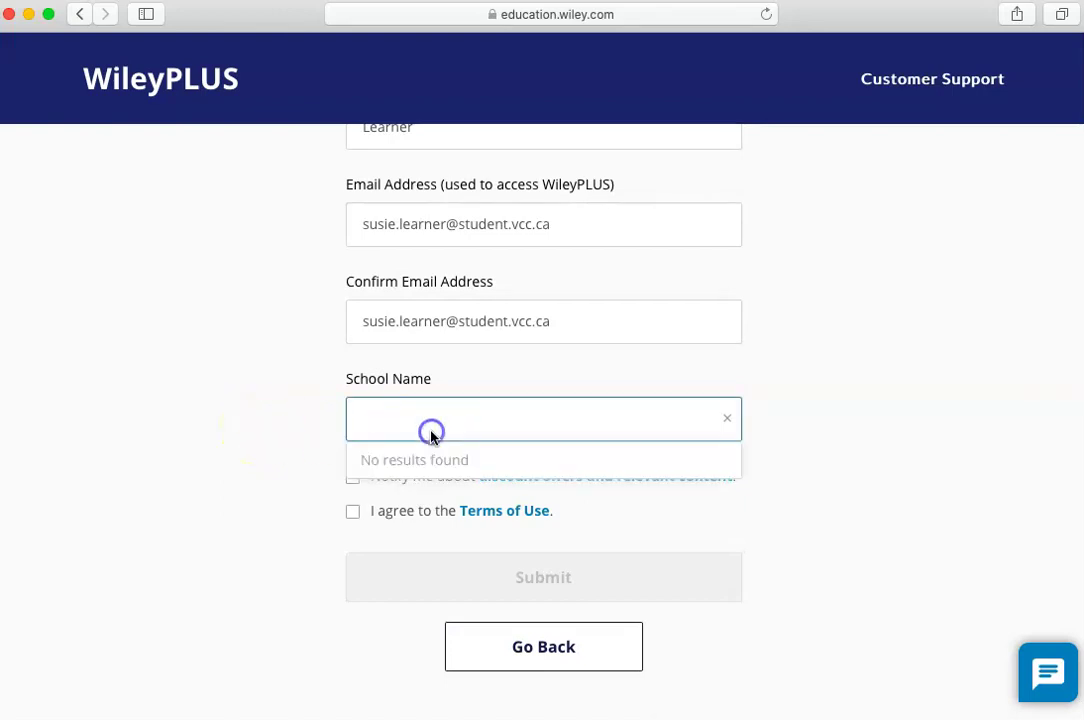
text(vancouver commu)
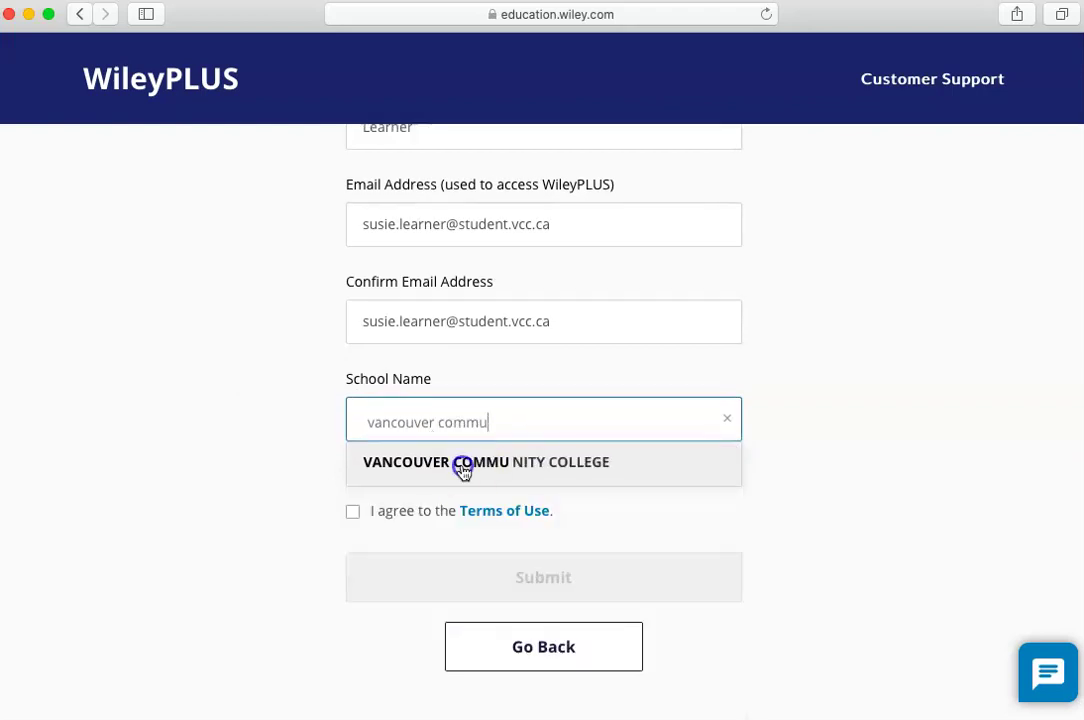
click(462, 469)
click(356, 514)
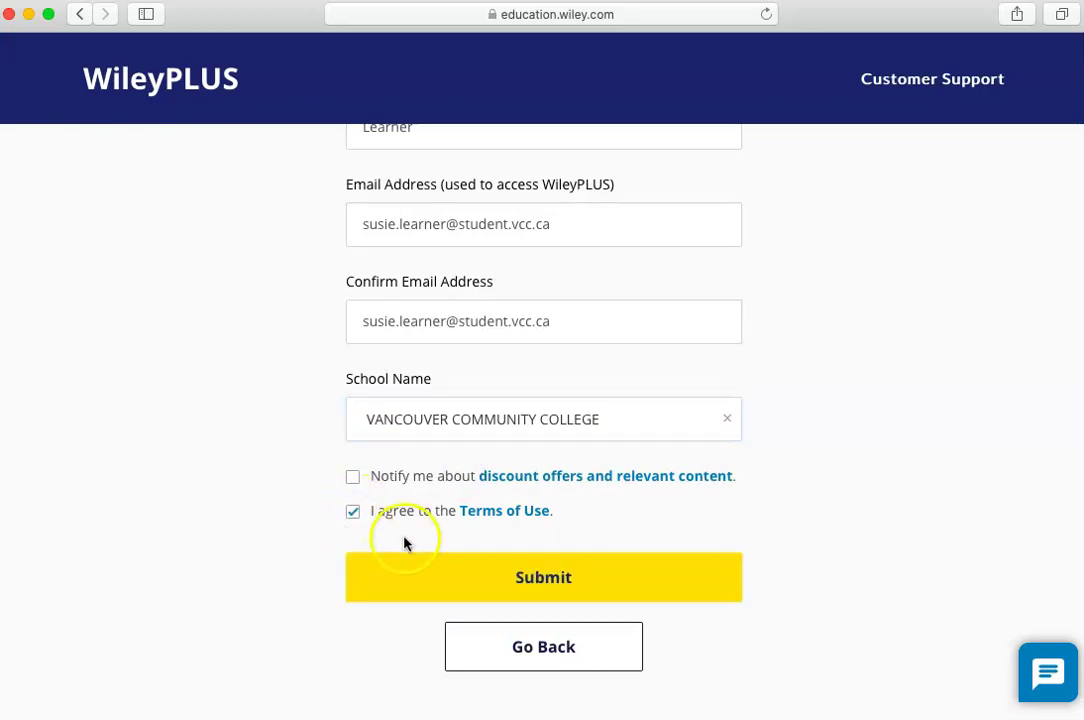
click(438, 572)
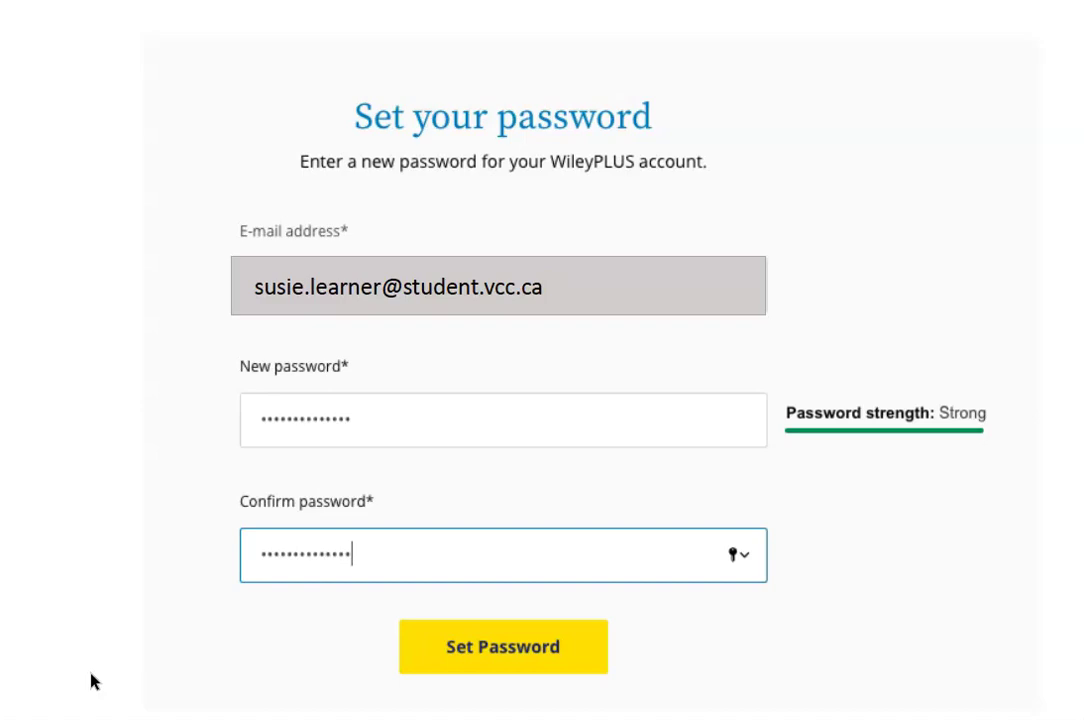
Save the entered and confirmed new password with Set Password.
click(172, 497)
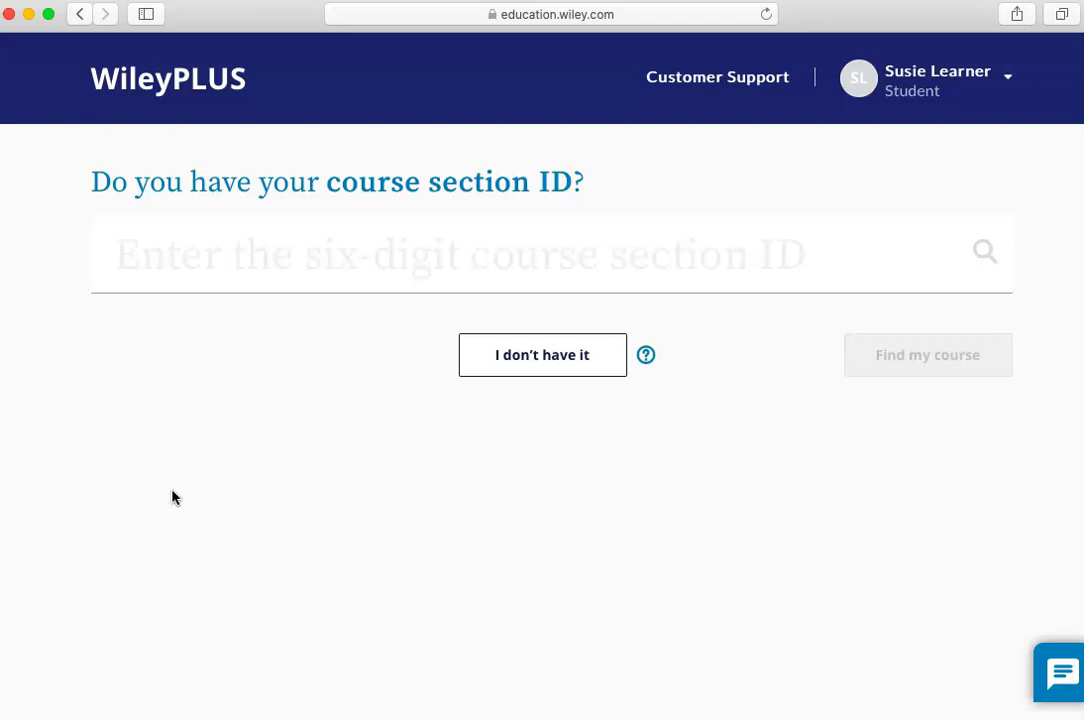
Browse the school's full course list without a section ID and select HOSP 2310.
click(501, 366)
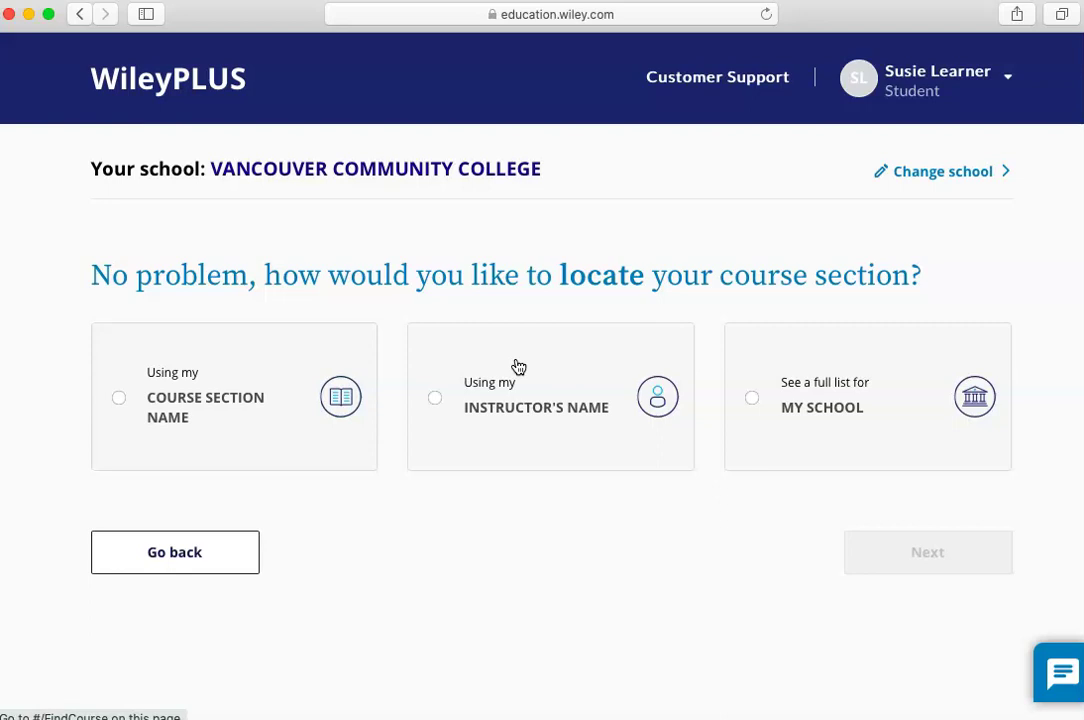
click(750, 403)
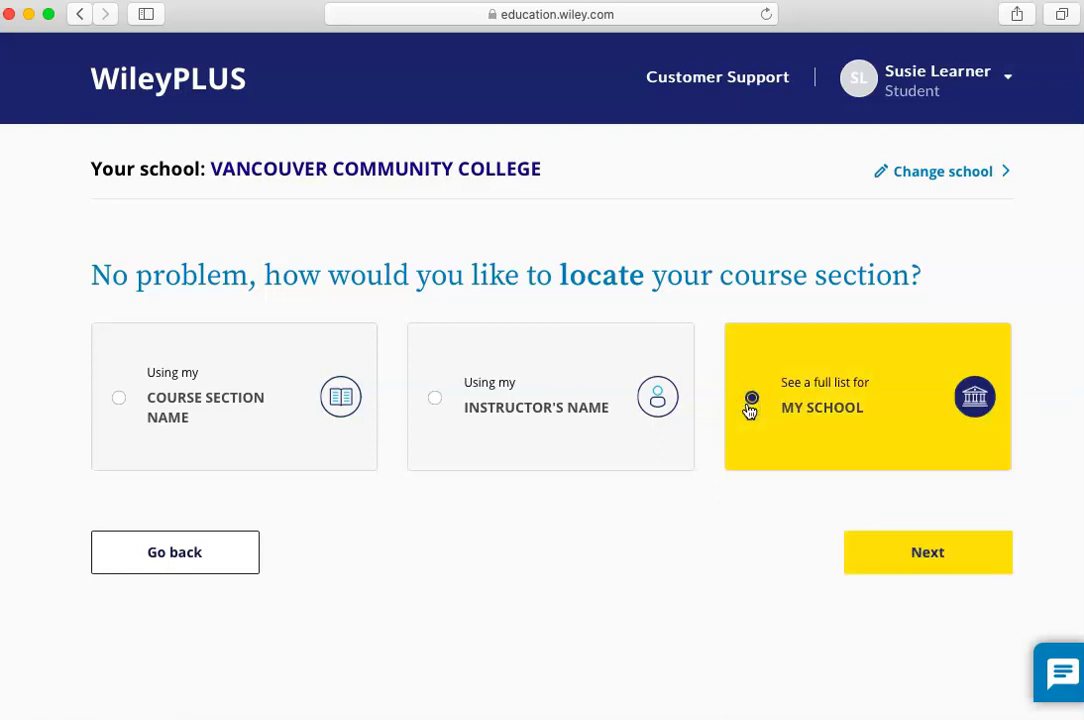
click(905, 554)
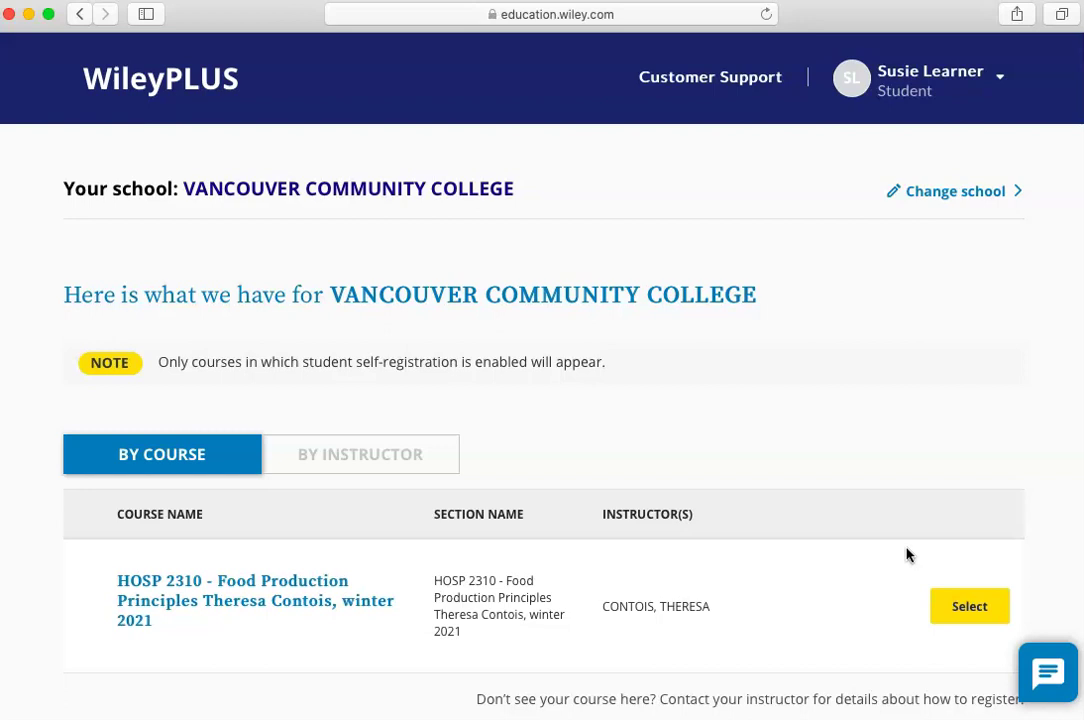
click(960, 609)
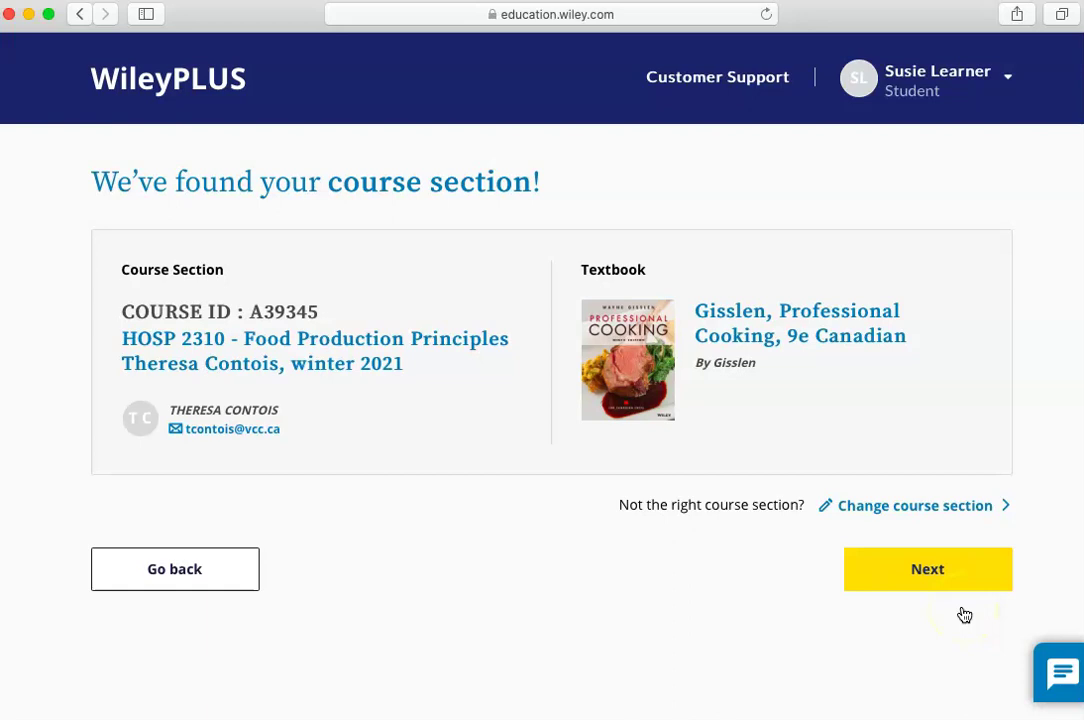
Paste the registration code, let it validate, and submit it for HOSP 2310.
click(939, 588)
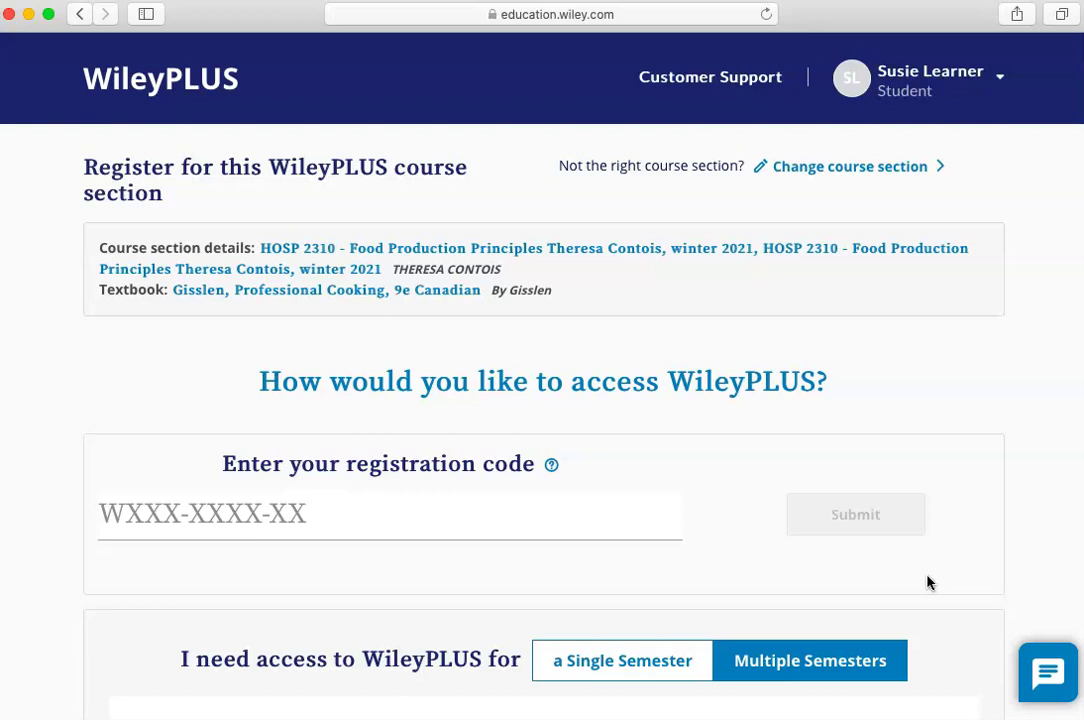
scroll(927, 582, down, 5)
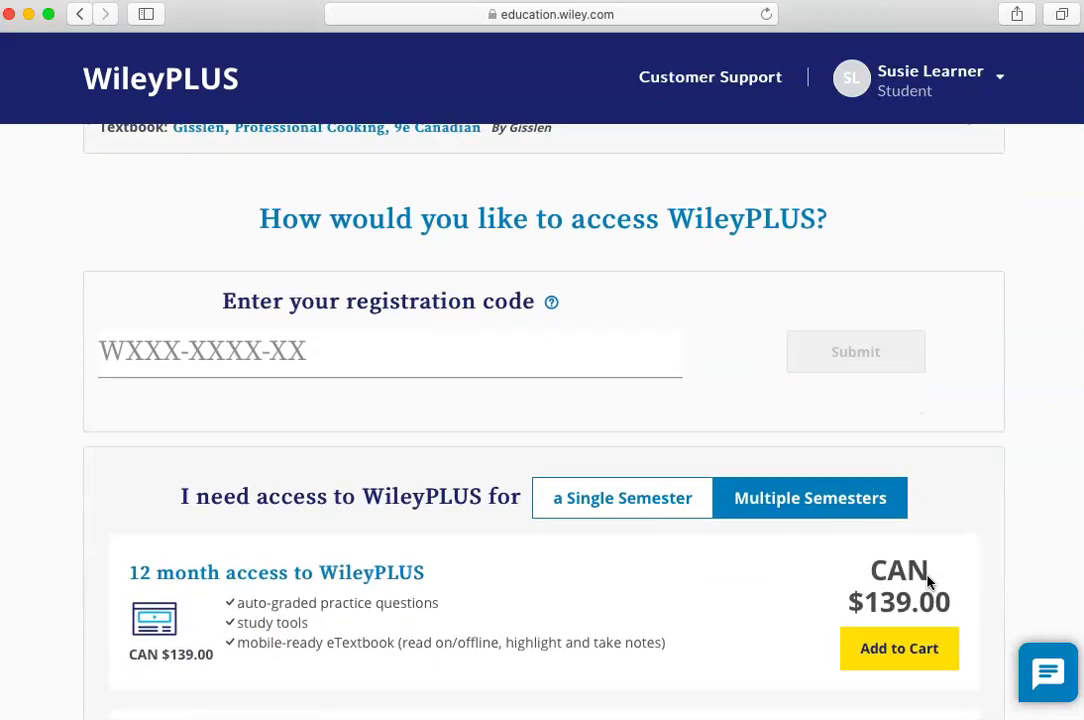
scroll(930, 580, up, 4)
click(80, 347)
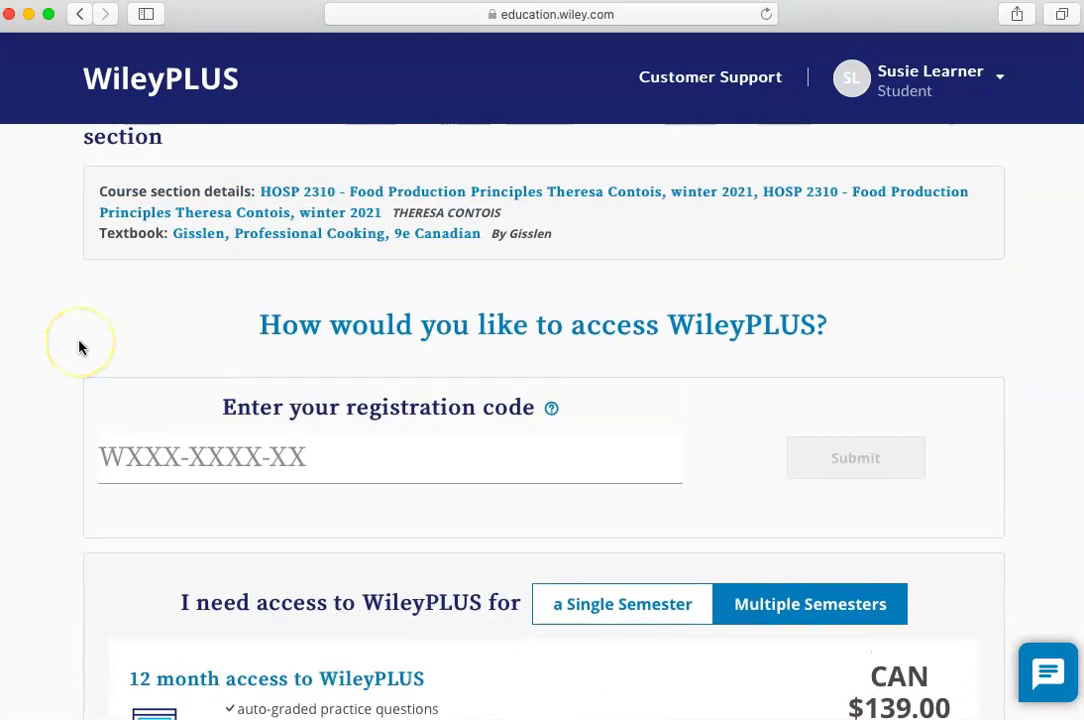
click(150, 452)
text(XAB12C345D)
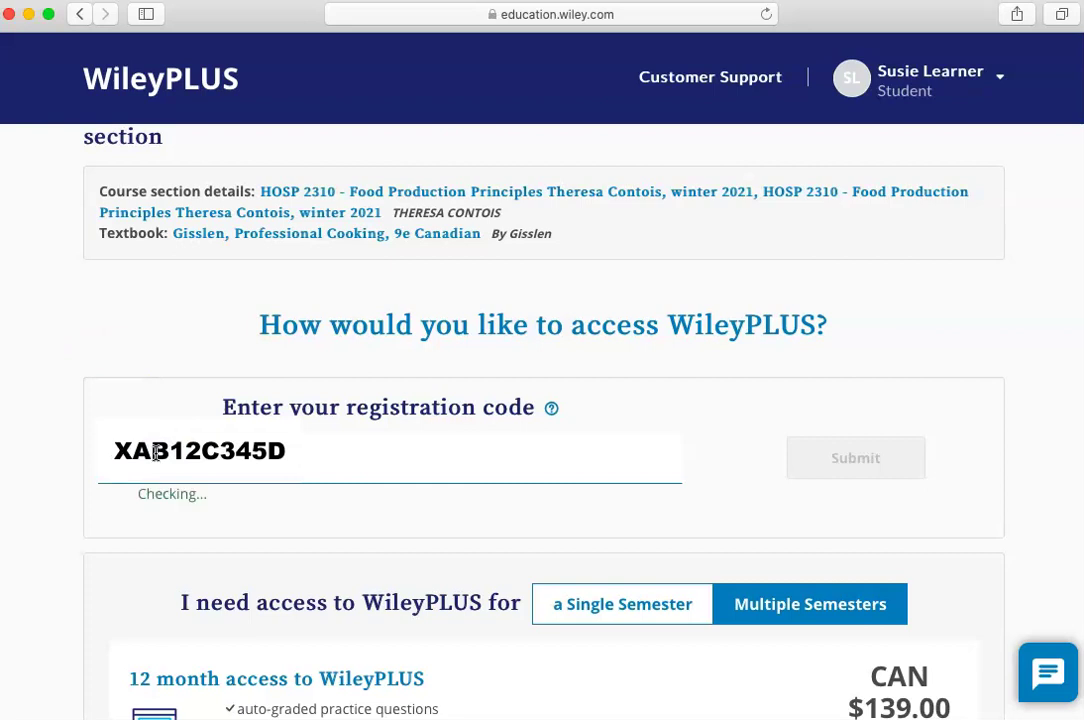
click(135, 357)
click(828, 457)
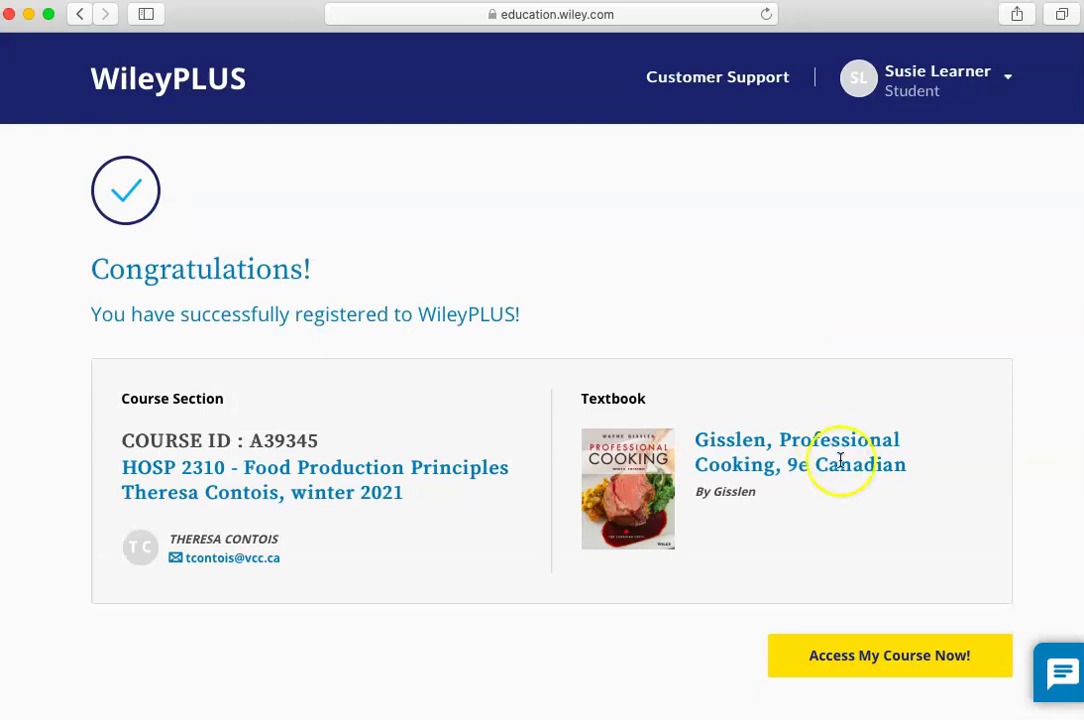
Enter the HOSP 2310 course and open Wiley Course Resources.
click(914, 652)
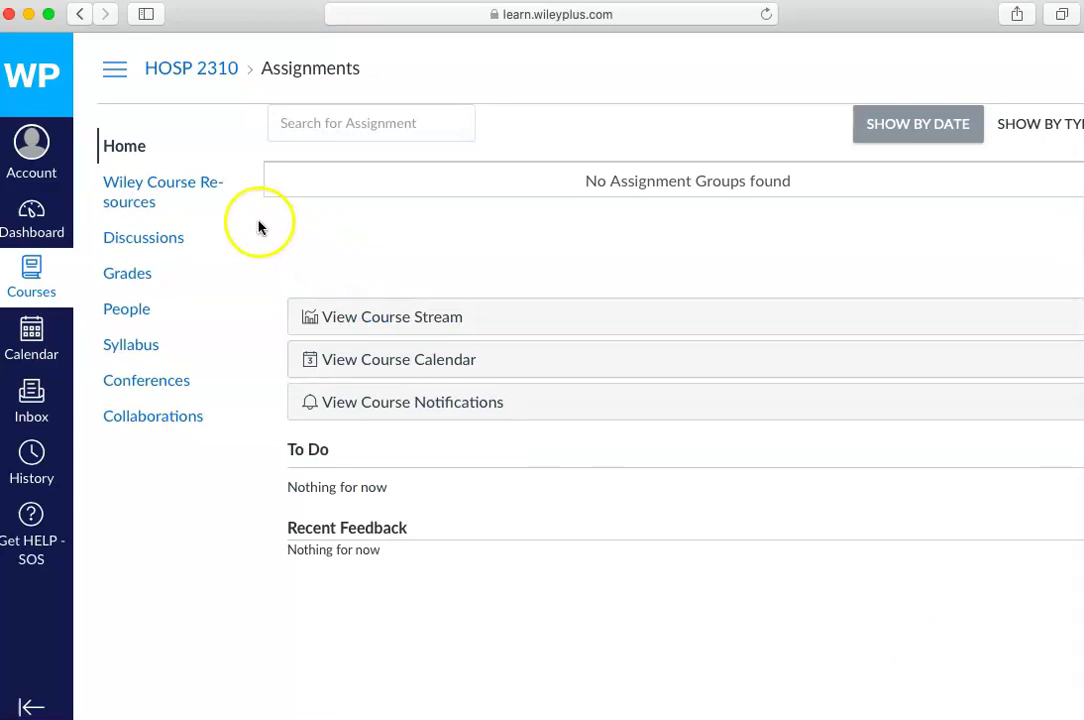
click(204, 184)
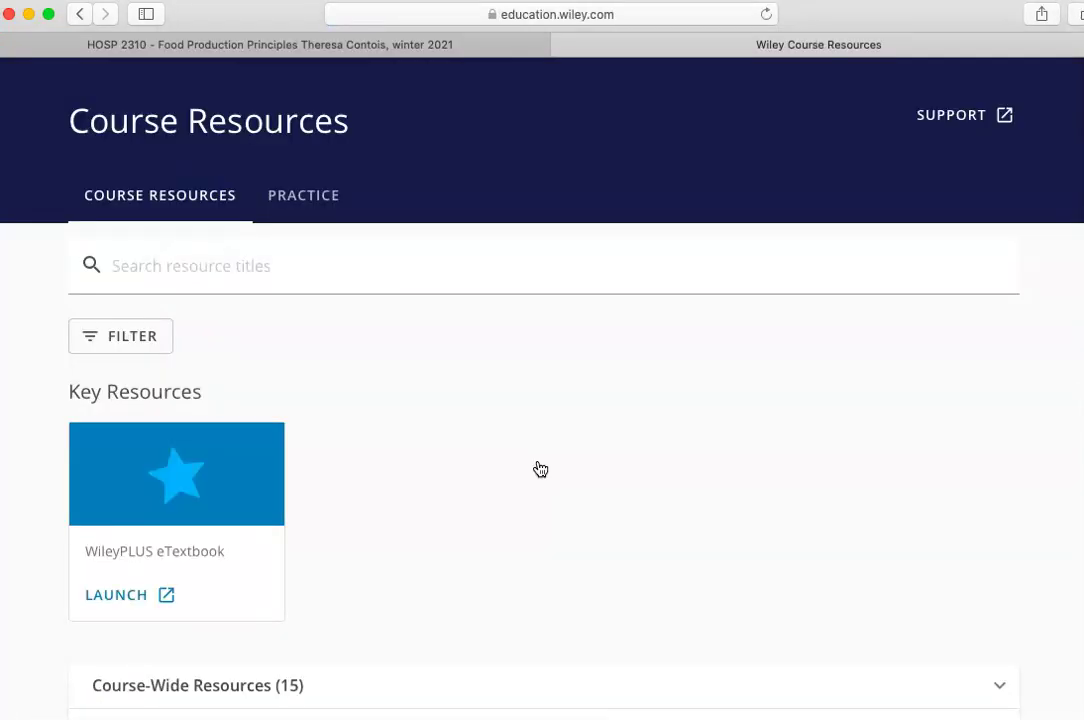
Expand Ch 1: The Food-Service Industry and open 1.1 A History of Modern Food Service.
scroll(540, 469, down, 10)
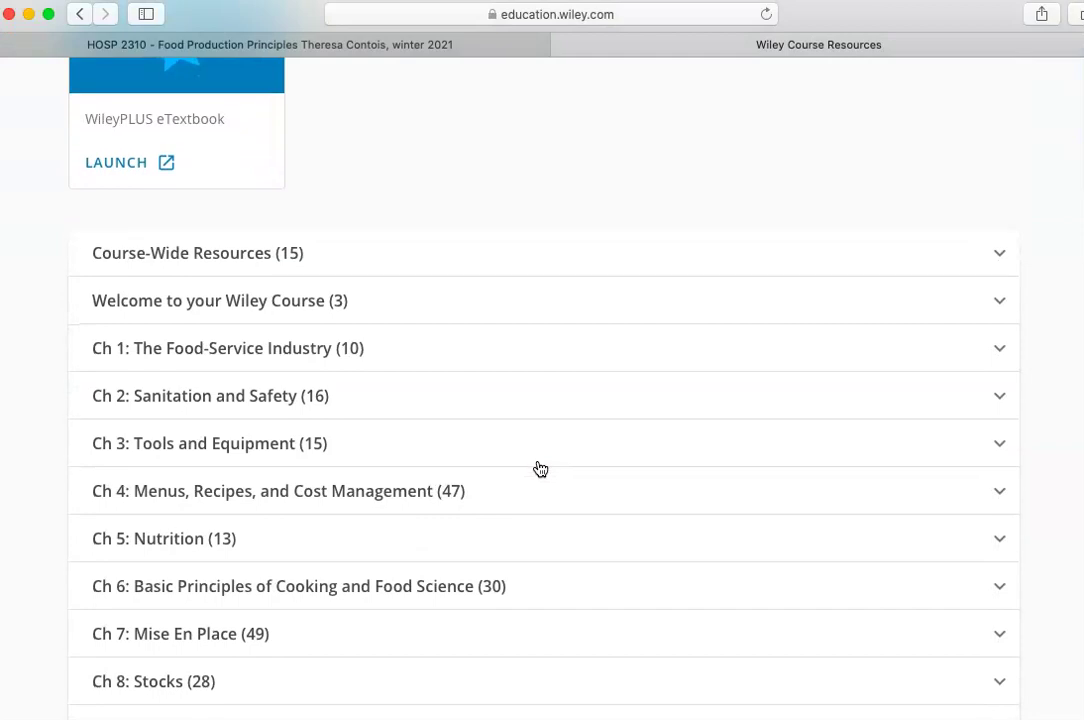
click(540, 354)
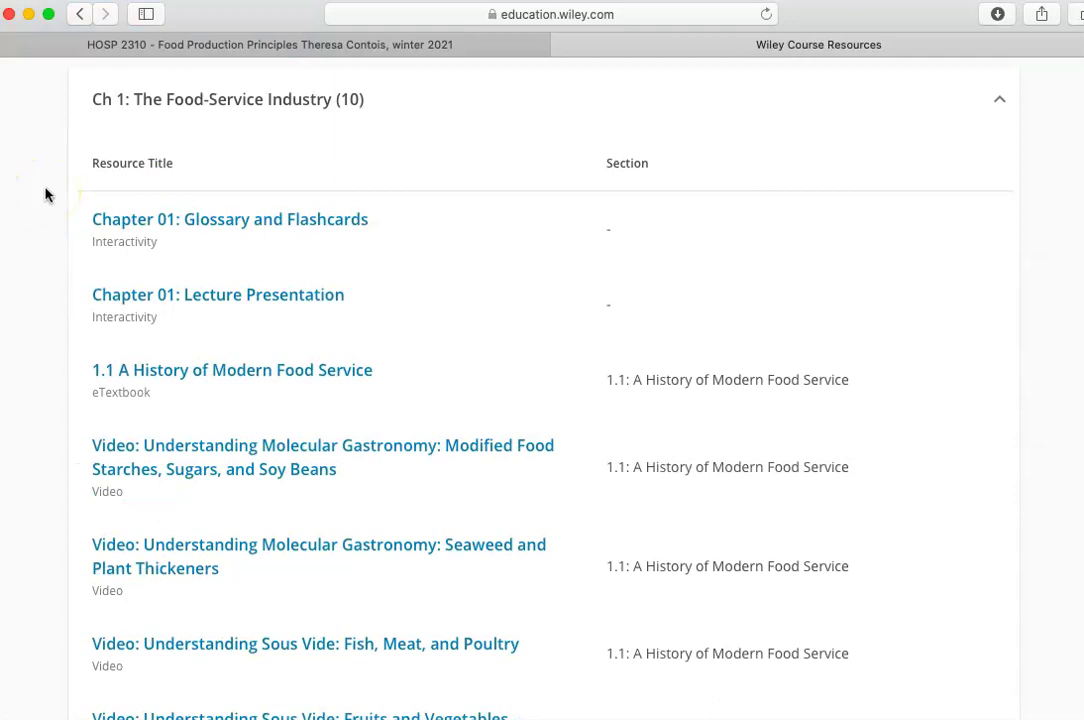
scroll(45, 195, down, 5)
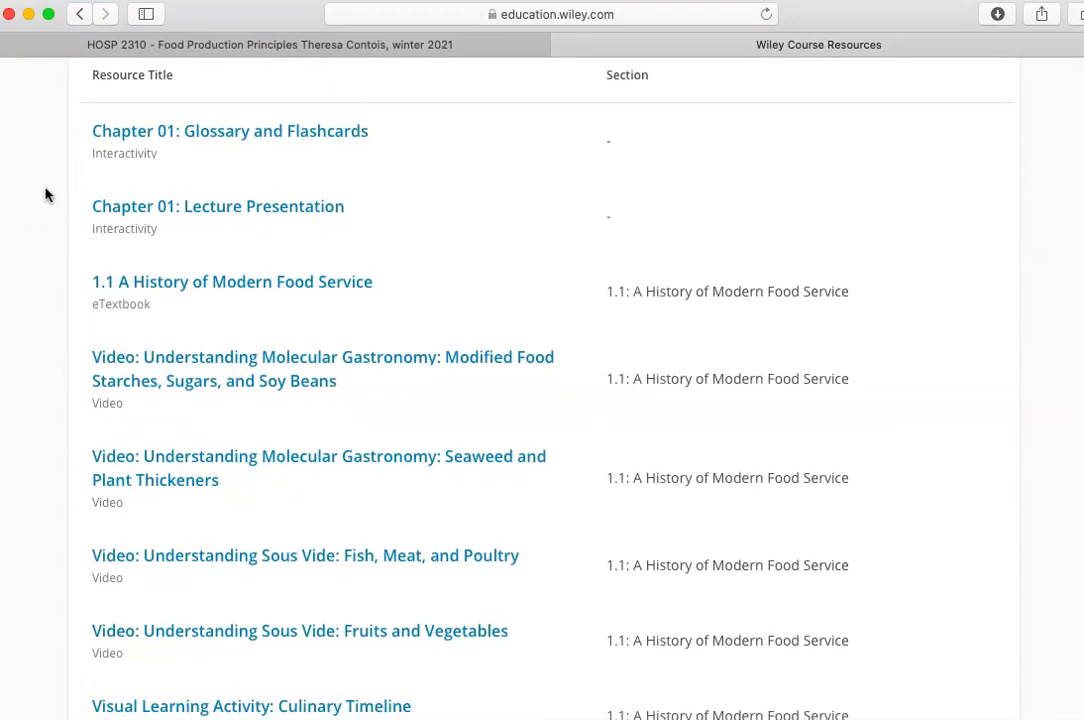
scroll(45, 195, down, 3)
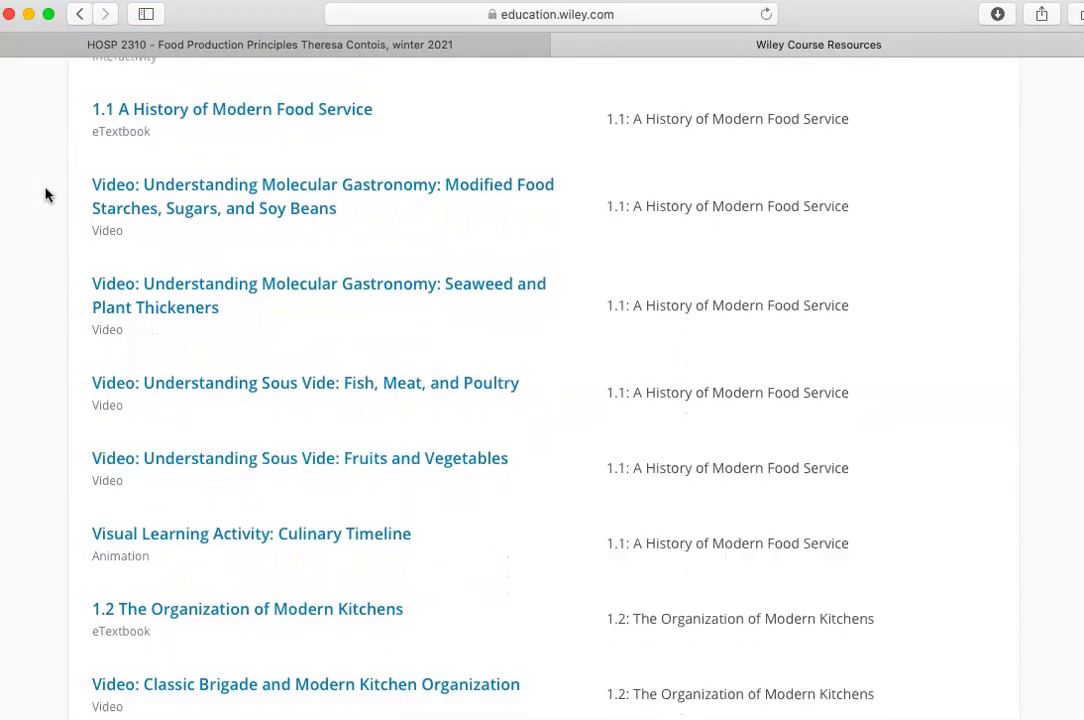
scroll(45, 195, up, 1)
scroll(45, 195, up, 7)
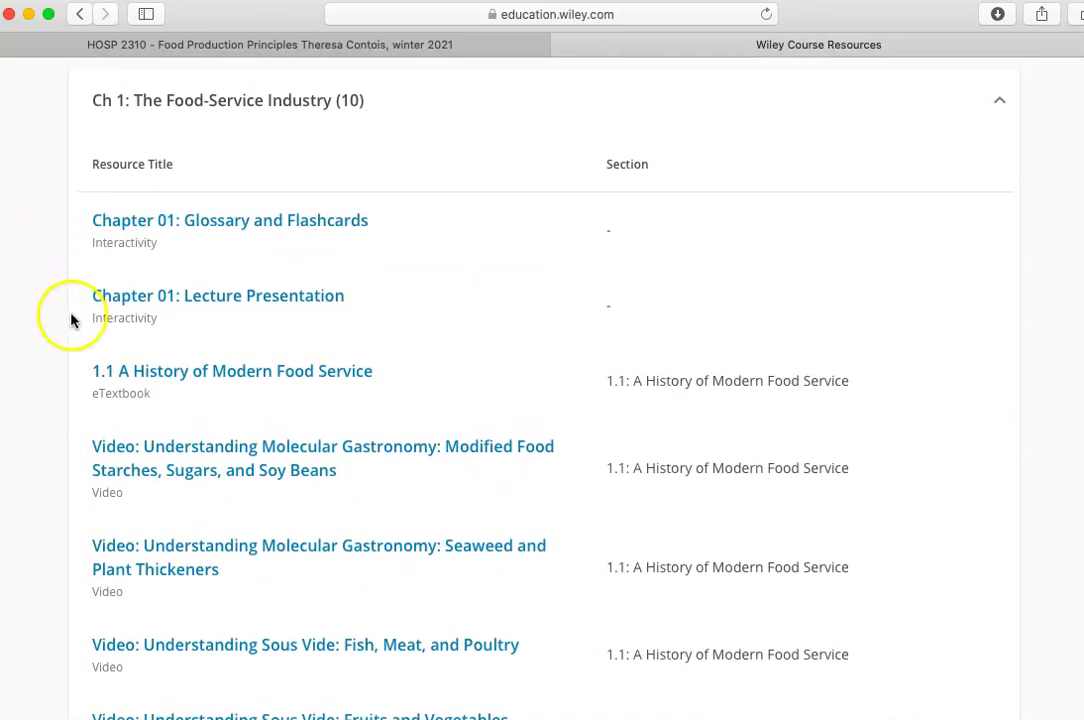
click(222, 381)
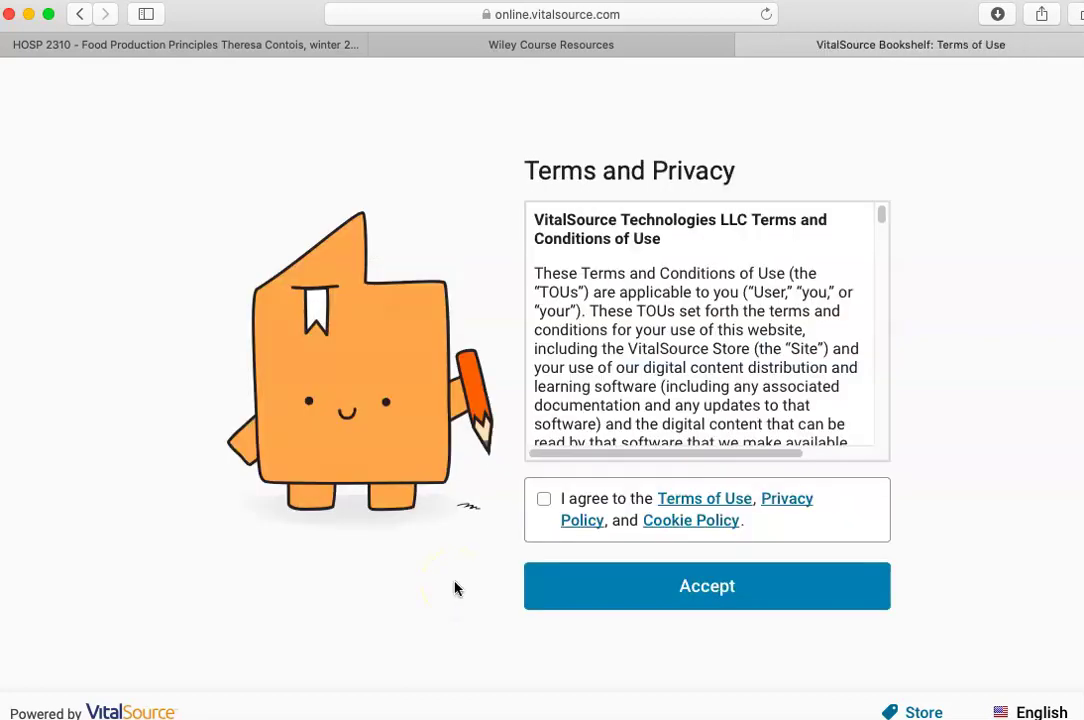
Agree to VitalSource's terms, privacy and cookie policies and accept them.
click(541, 501)
click(571, 572)
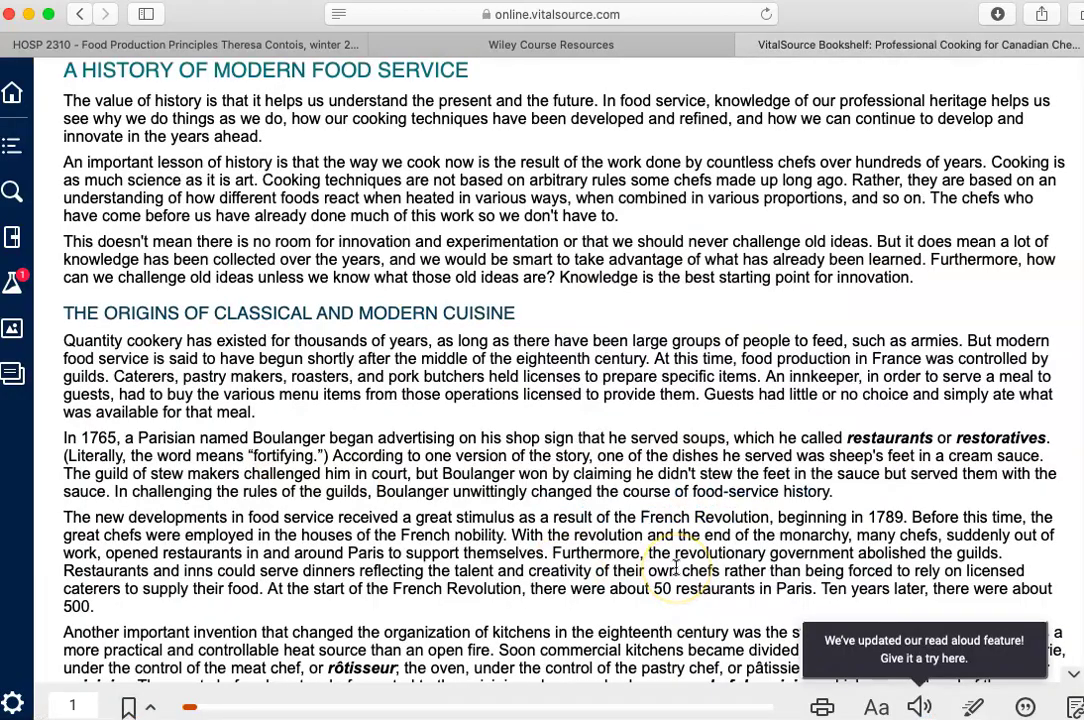